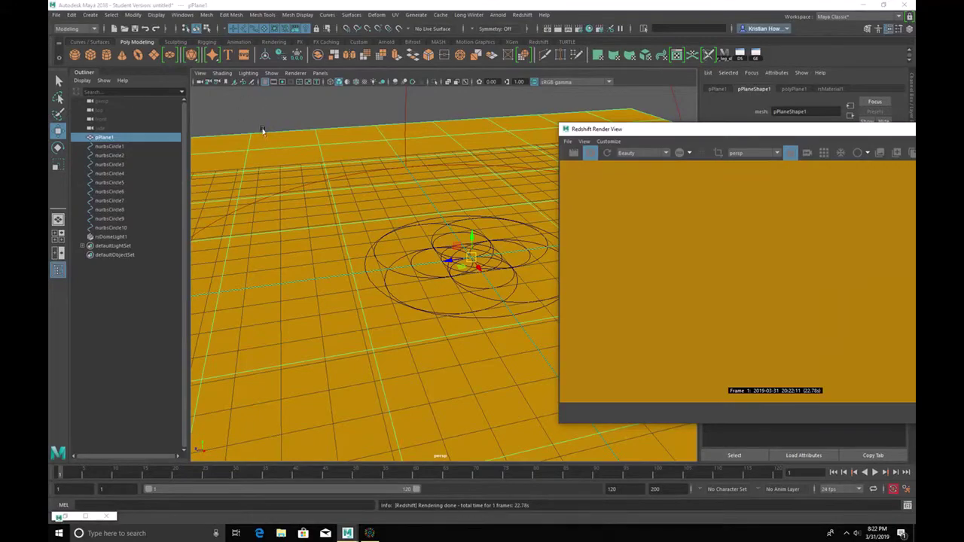
Change the ground plane material's diffuse colour from orange to a light, muted brown with a saturation of 0.385.
click(263, 132)
alt+drag(388, 274, 400, 306)
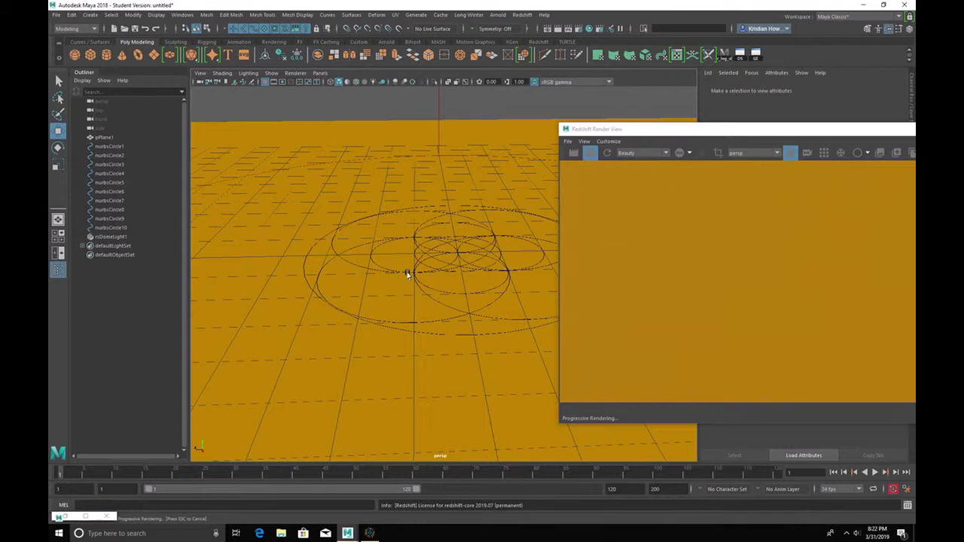
alt+drag(407, 275, 430, 263)
alt+drag(458, 299, 263, 288)
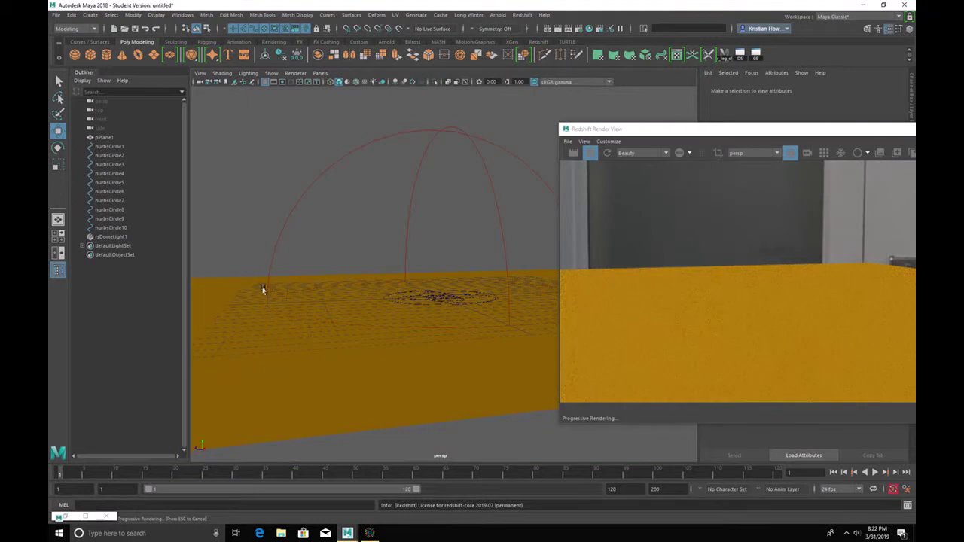
click(290, 387)
drag(772, 133, 454, 141)
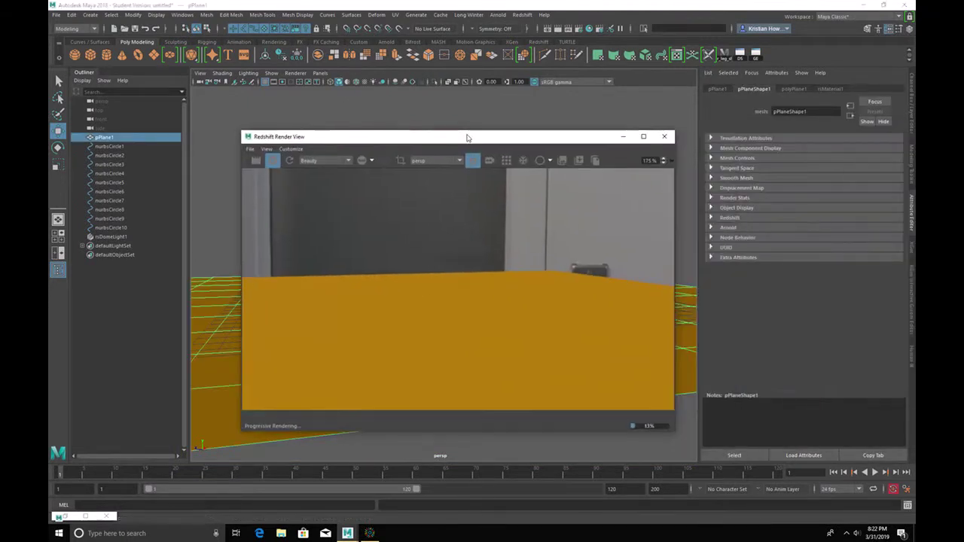
click(830, 89)
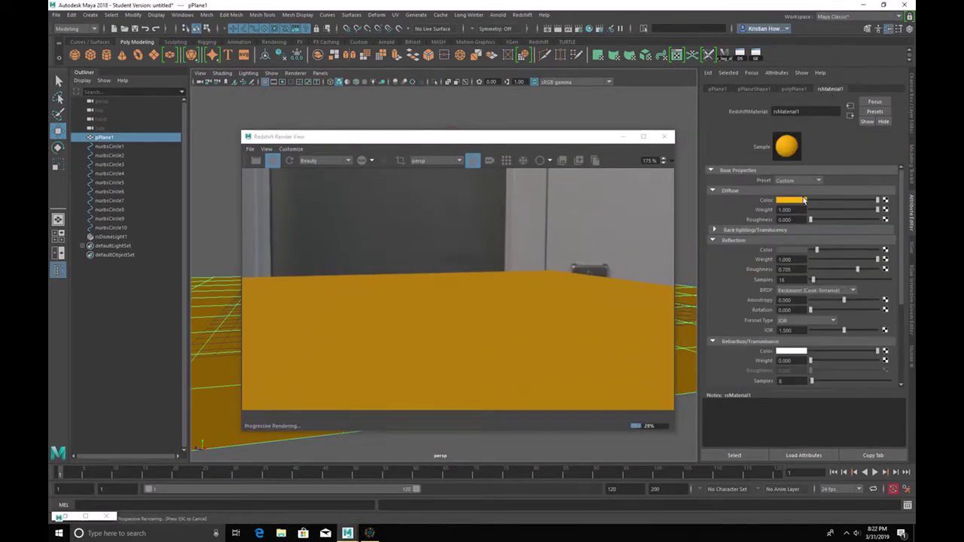
click(802, 201)
click(783, 235)
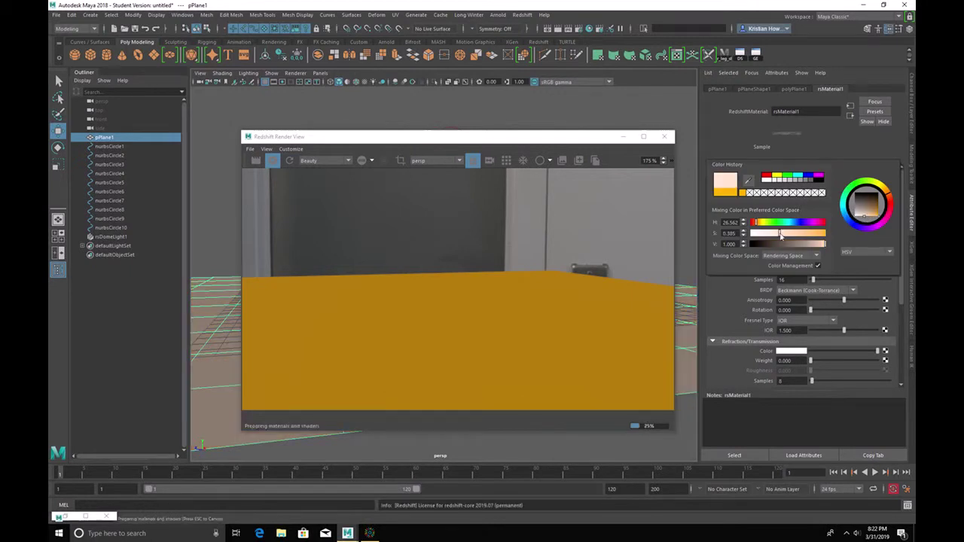
click(800, 244)
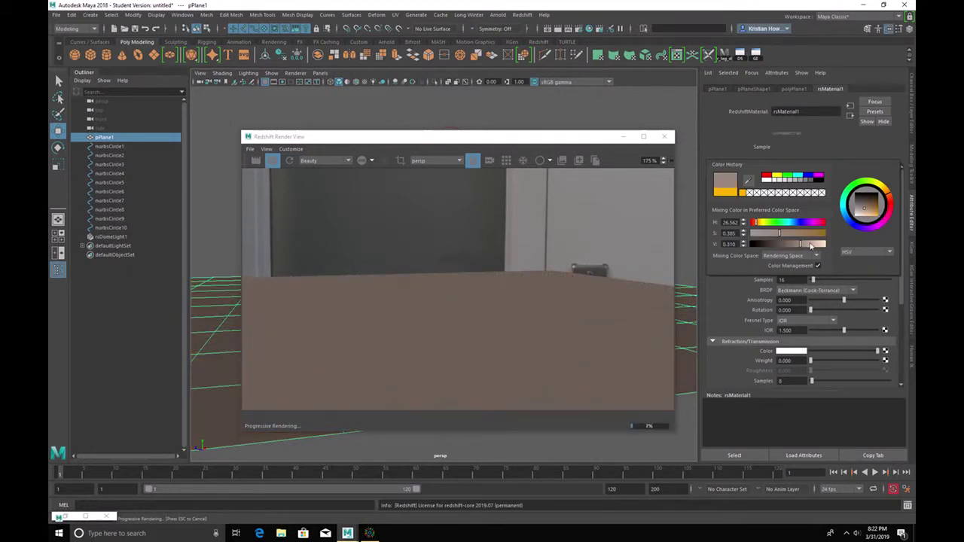
click(810, 245)
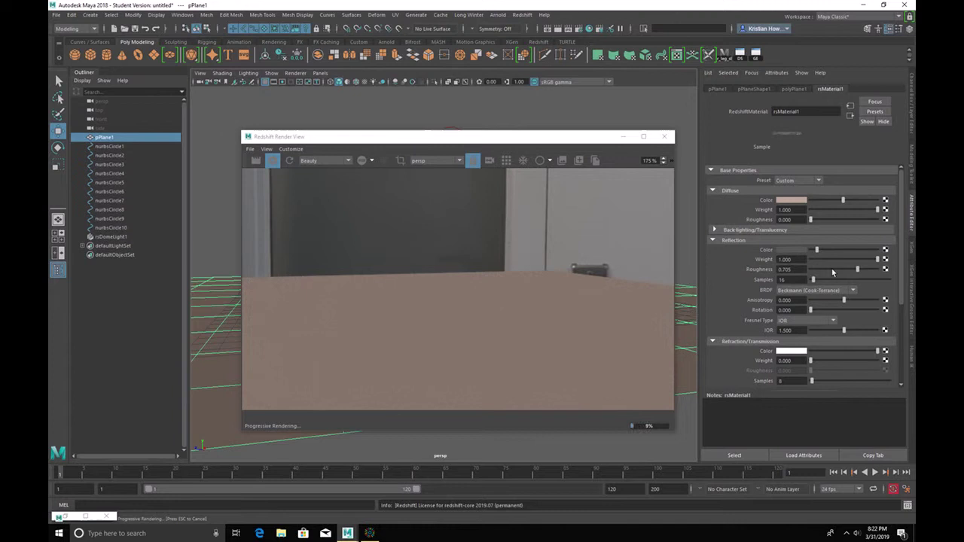
Set the plane material's reflection roughness to 0.178 and its reflection colour to white.
click(822, 270)
drag(830, 251, 878, 252)
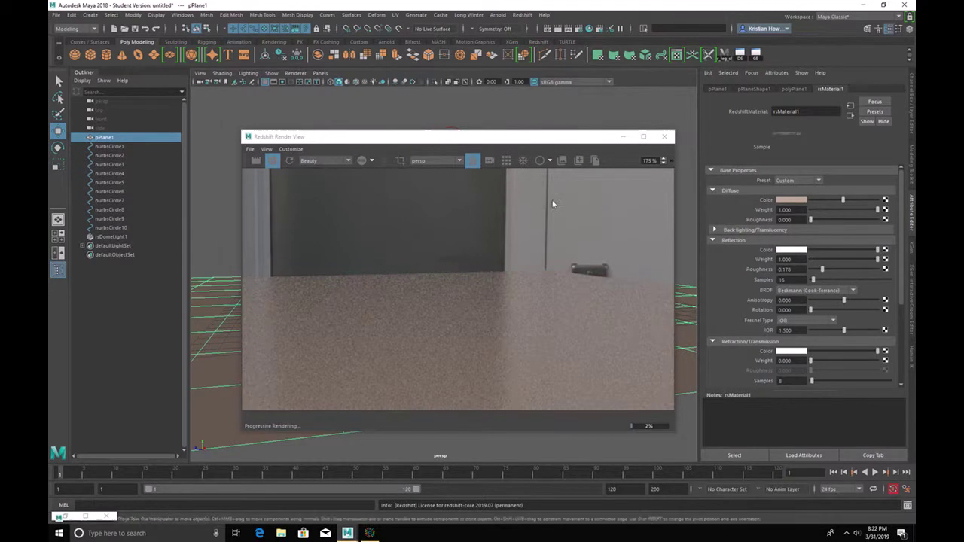
drag(460, 134, 732, 131)
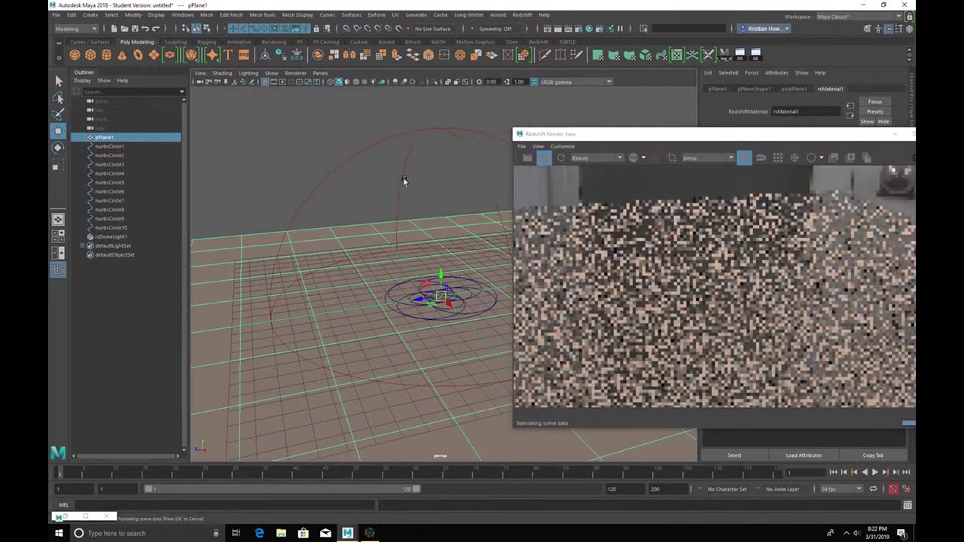
Select the Redshift dome light and scale it up uniformly until it extends well beyond the ground plane.
alt+drag(404, 182, 281, 192)
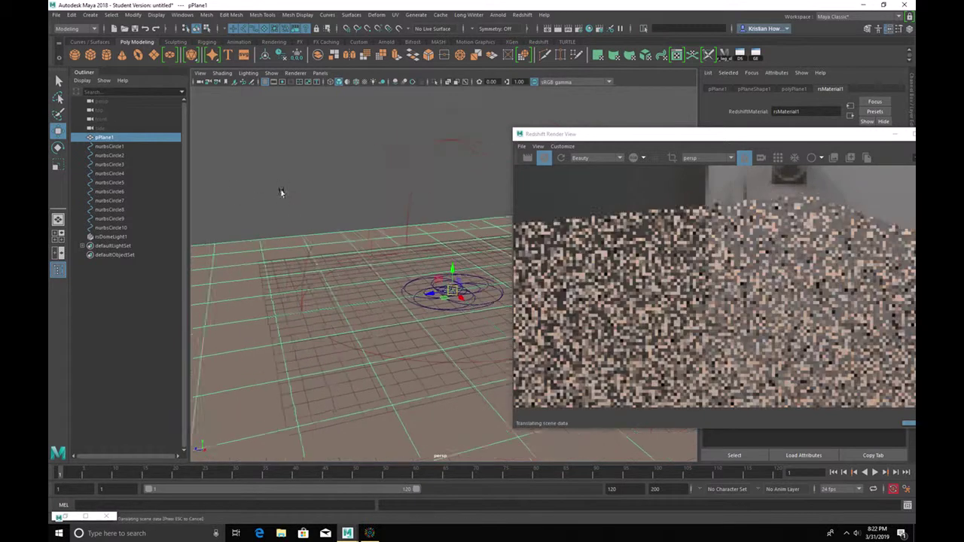
alt+right_drag(281, 192, 346, 192)
click(397, 205)
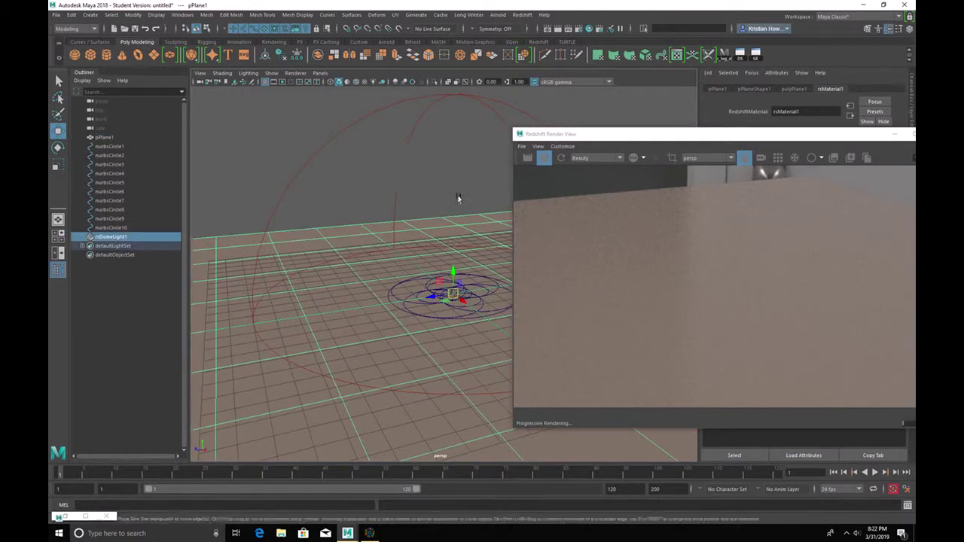
key(r)
drag(452, 294, 493, 295)
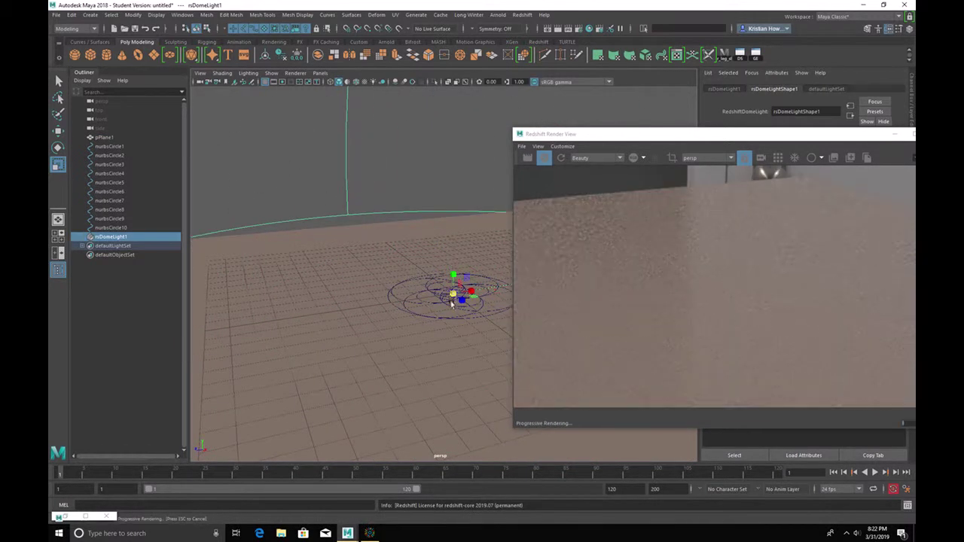
Select the ten NURBS circles without the ground plane and scale them up uniformly.
click(406, 301)
drag(363, 241, 540, 361)
ctrl+drag(278, 336, 328, 429)
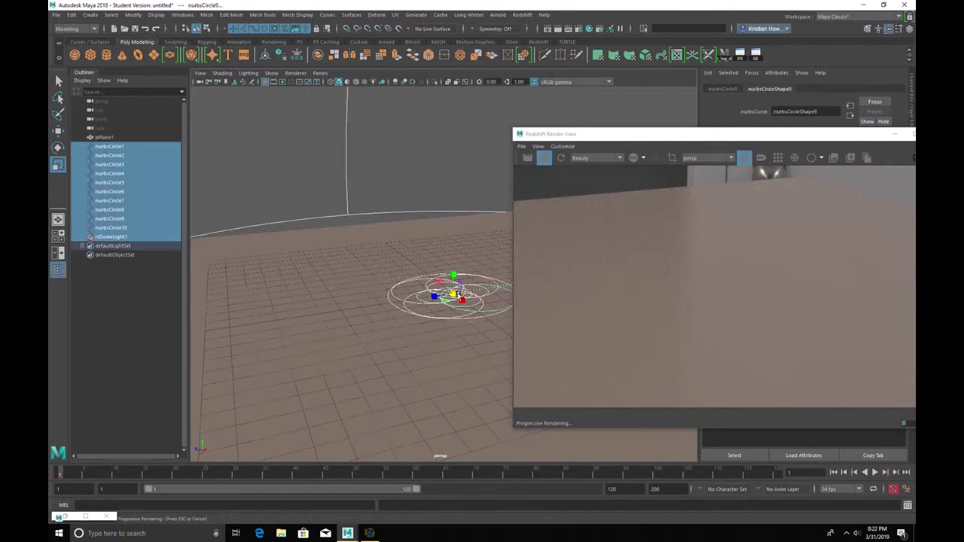
drag(444, 292, 576, 293)
alt+right_drag(370, 173, 140, 126)
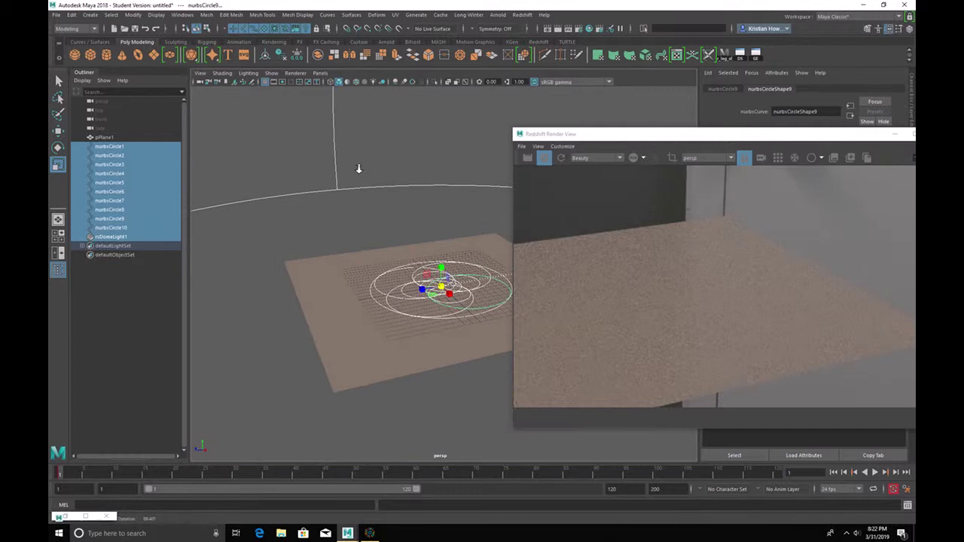
scroll(359, 171, up, 5)
alt+drag(359, 170, 362, 153)
click(394, 235)
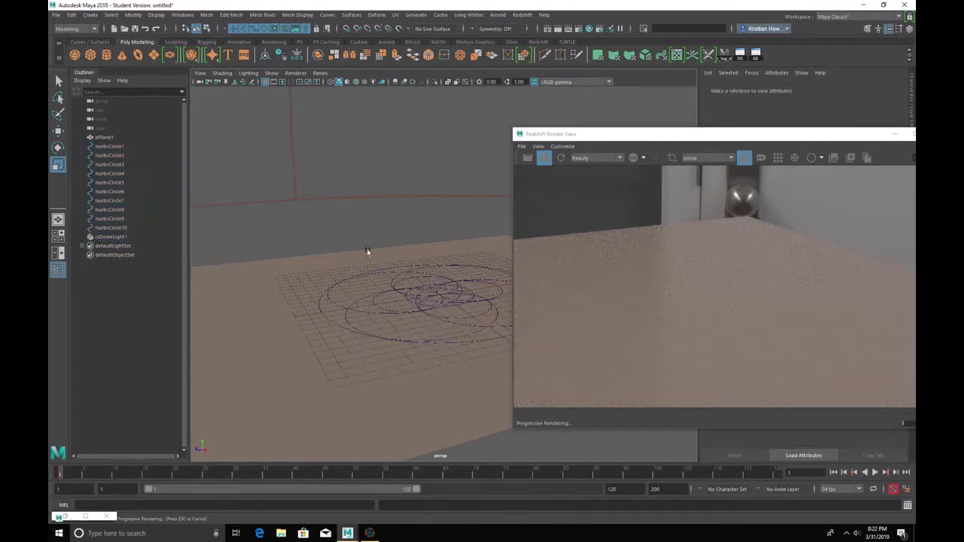
alt+drag(367, 250, 381, 258)
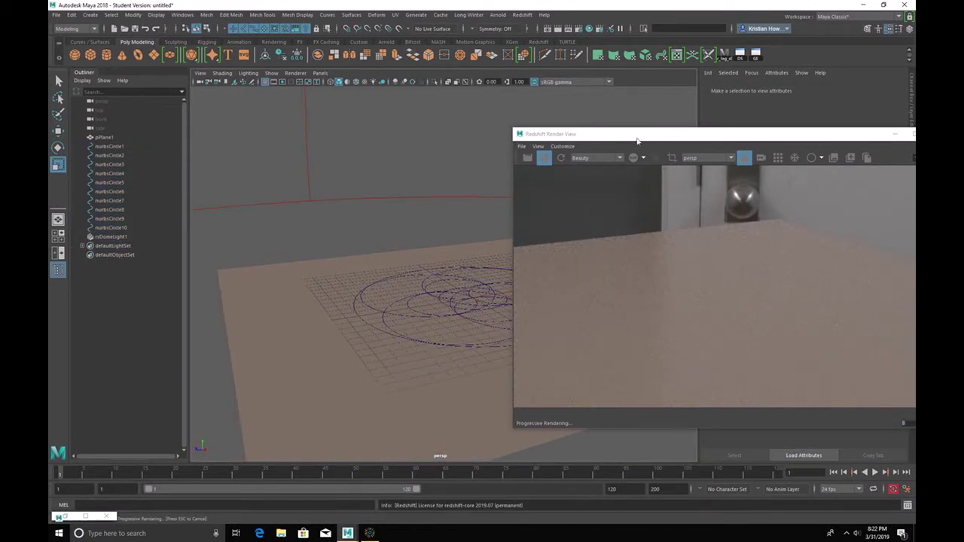
Create a Redshift curve set from all ten NURBS circles, nurbsCircle1 to nurbsCircle10.
drag(607, 137, 581, 51)
alt+drag(381, 248, 318, 248)
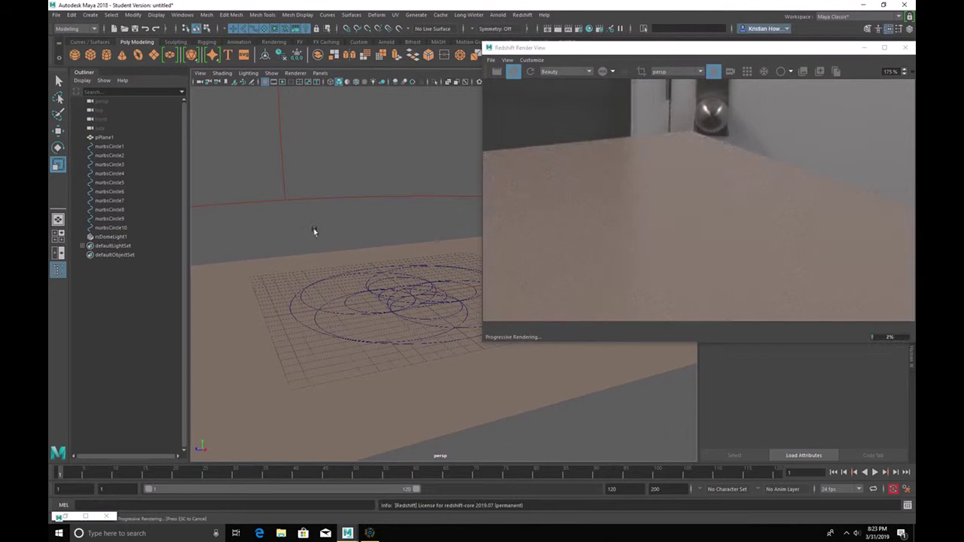
drag(110, 228, 132, 147)
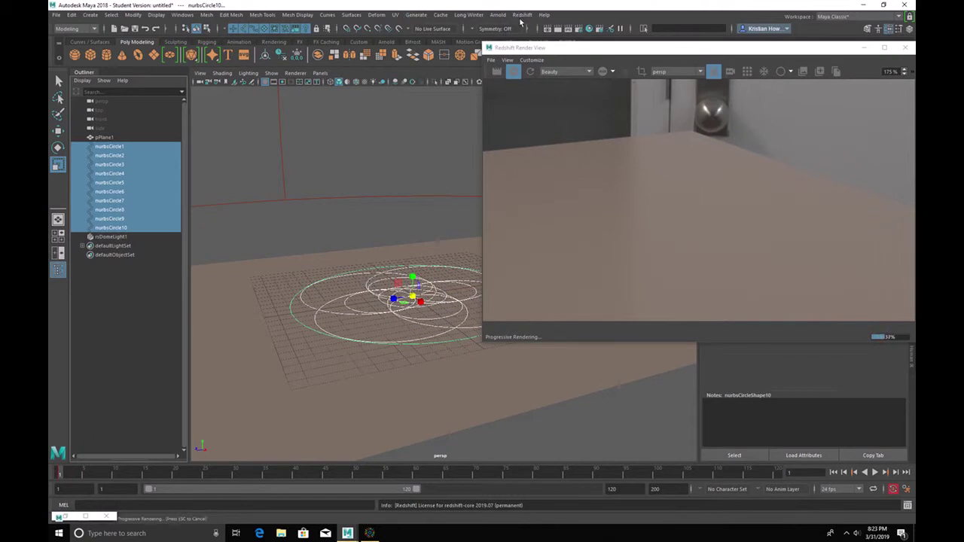
click(522, 15)
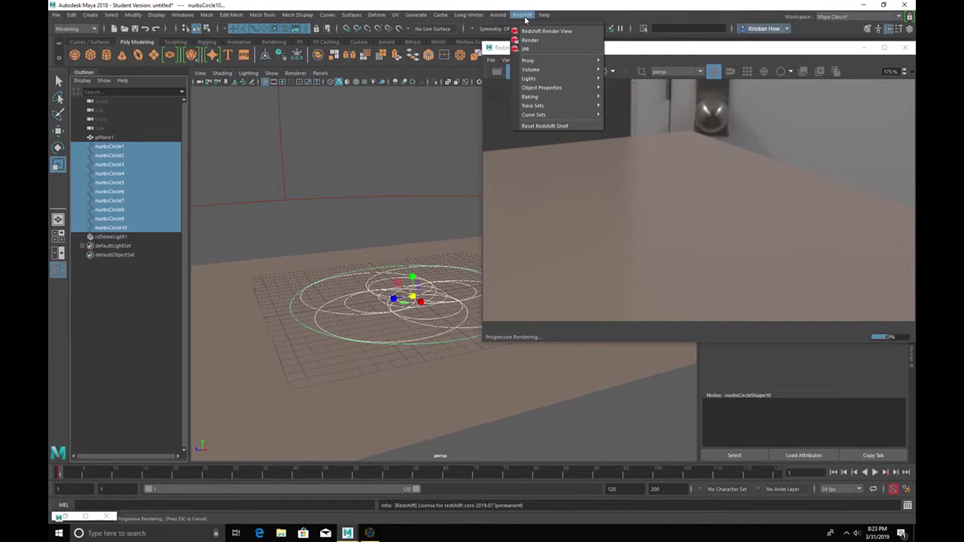
mouse_move(574, 119)
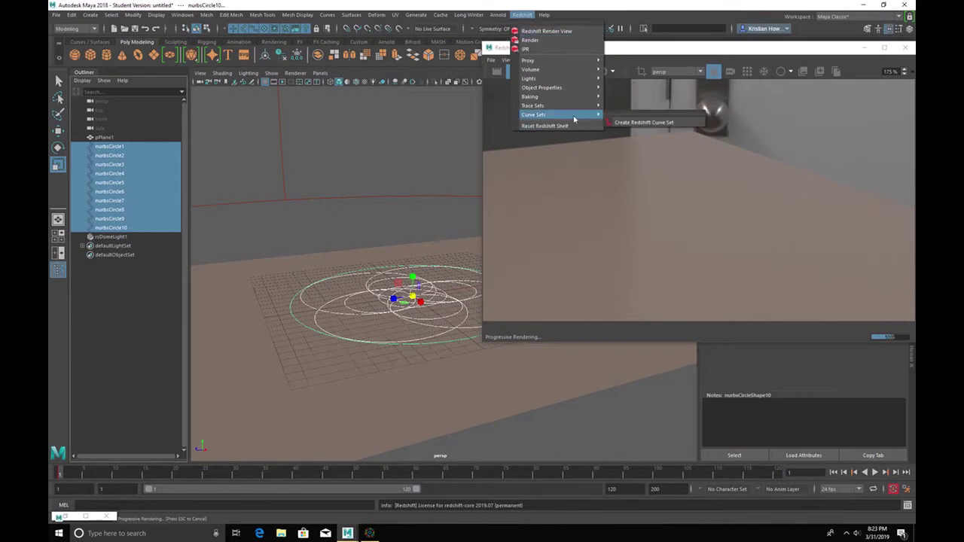
click(641, 123)
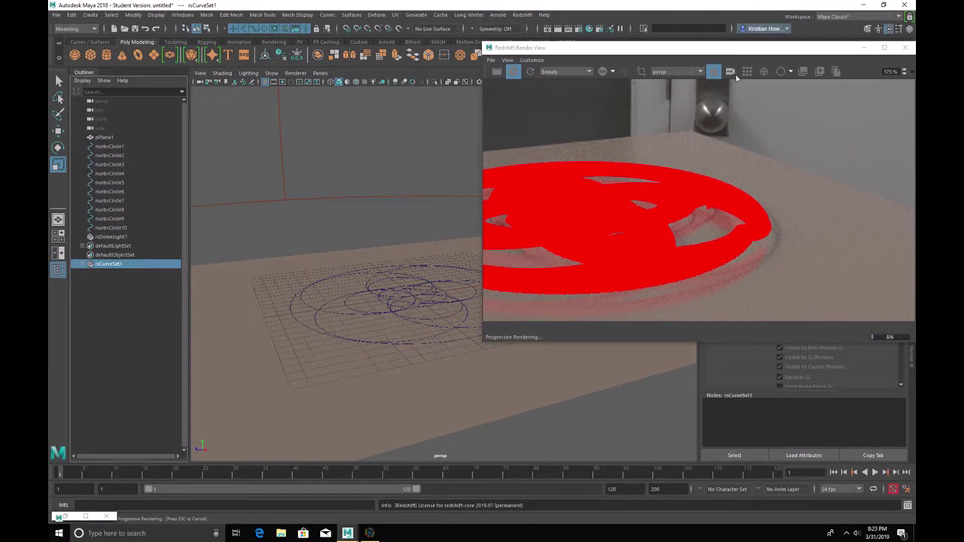
Change the curve set's mode to Thick, with the render view moved clear of its attributes.
drag(735, 49, 279, 56)
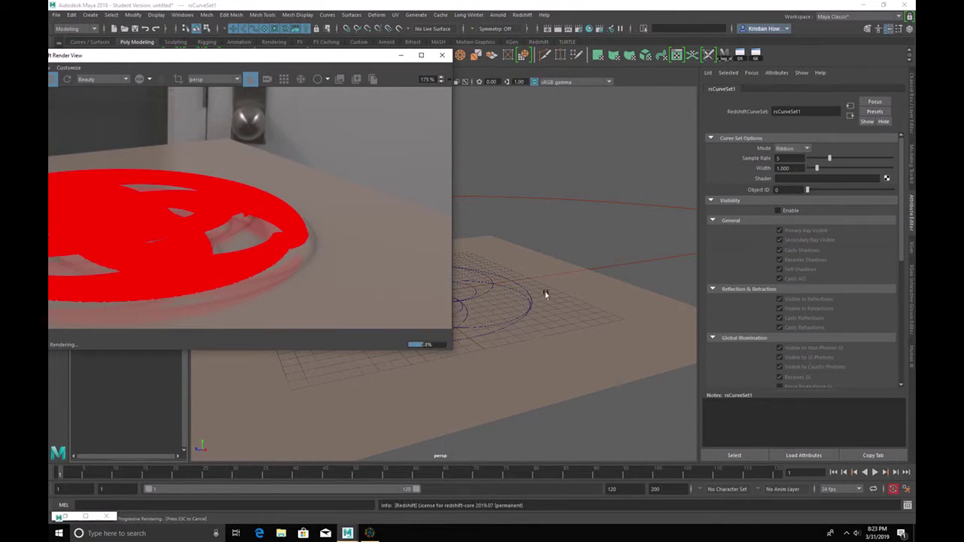
alt+drag(544, 295, 631, 268)
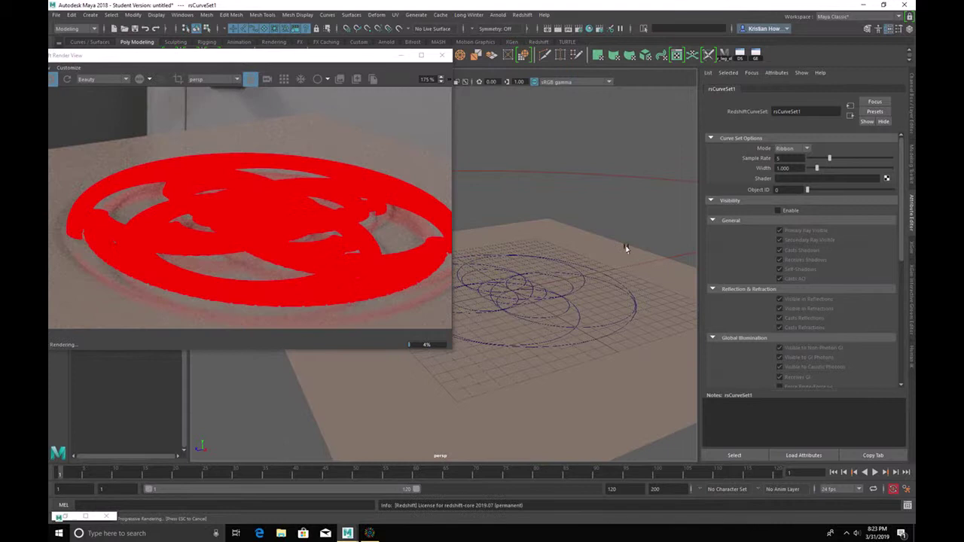
click(789, 149)
click(800, 168)
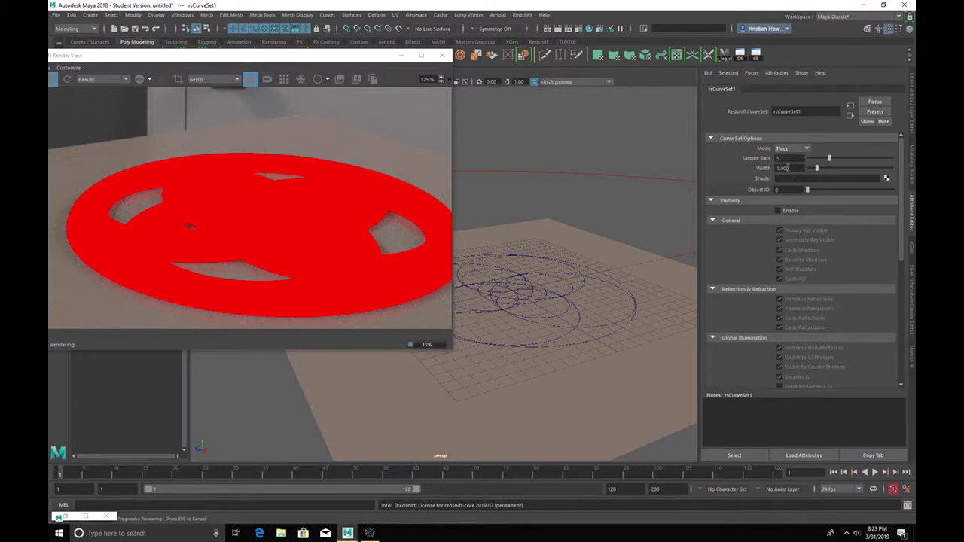
Try a width of 0.1 for the curve set, and reduce it further to 0.05.
double_click(784, 168)
text(0.1)
key(Return)
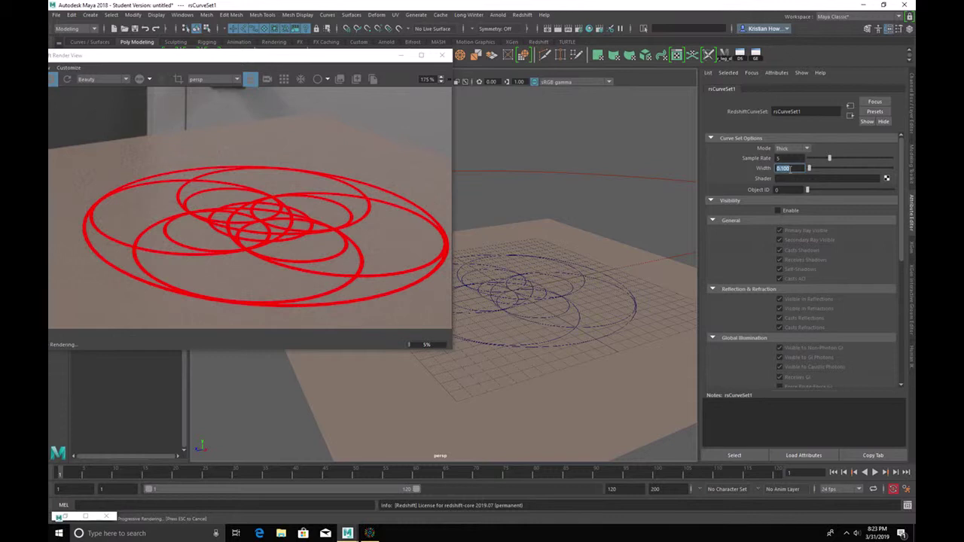
text(0.05)
key(Return)
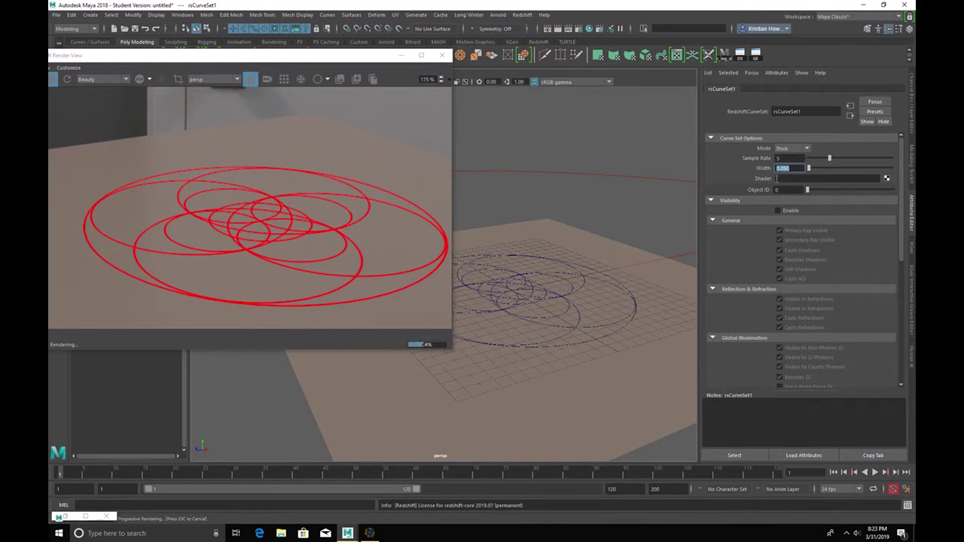
Enable the curve set's visibility overrides and look through its global illumination options.
click(778, 210)
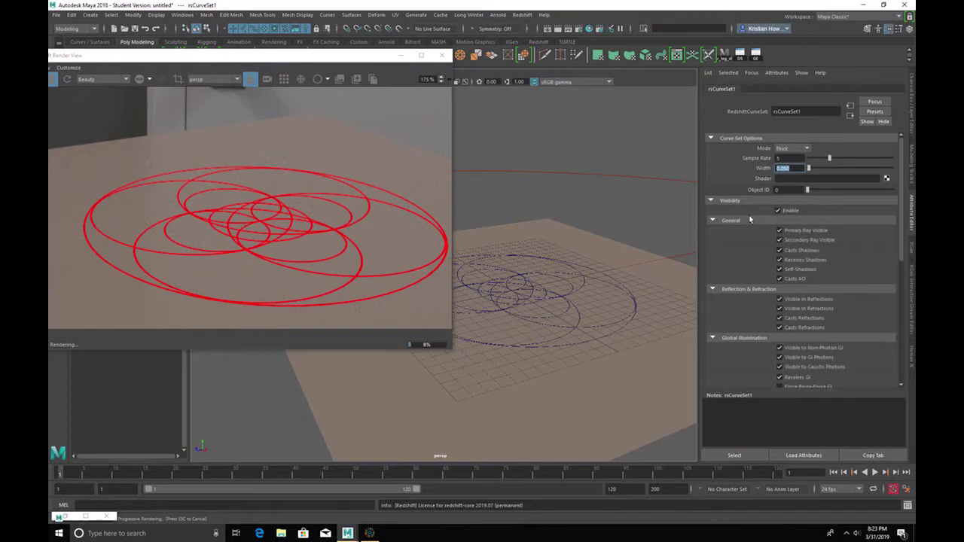
scroll(783, 264, down, 3)
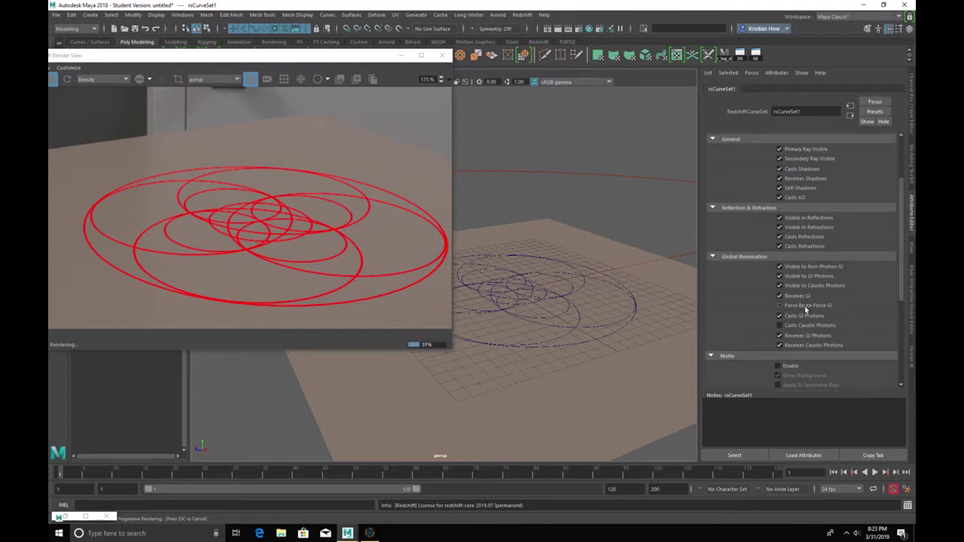
click(779, 307)
drag(900, 282, 900, 241)
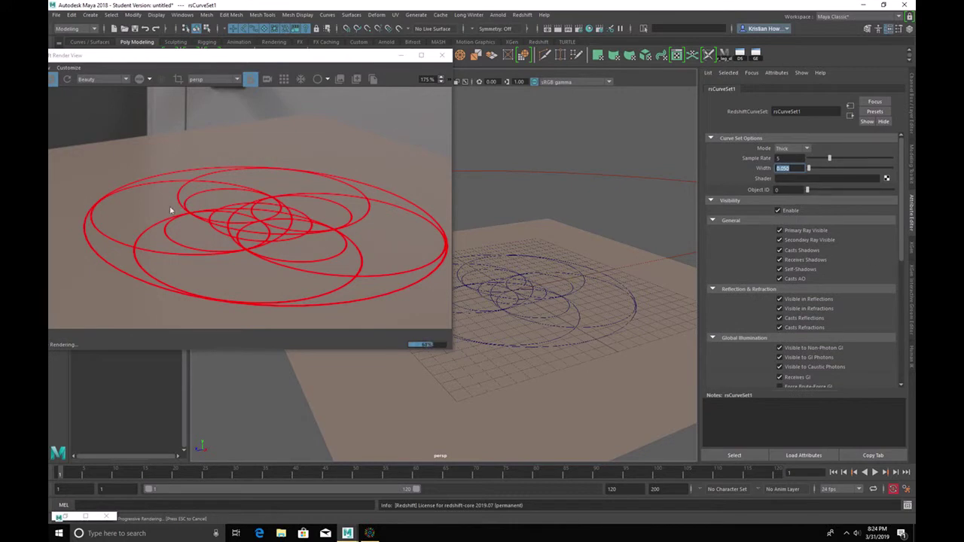
Assign a new RedshiftMatteShadowCatcher surface shader to the curve set's shader attribute.
click(887, 178)
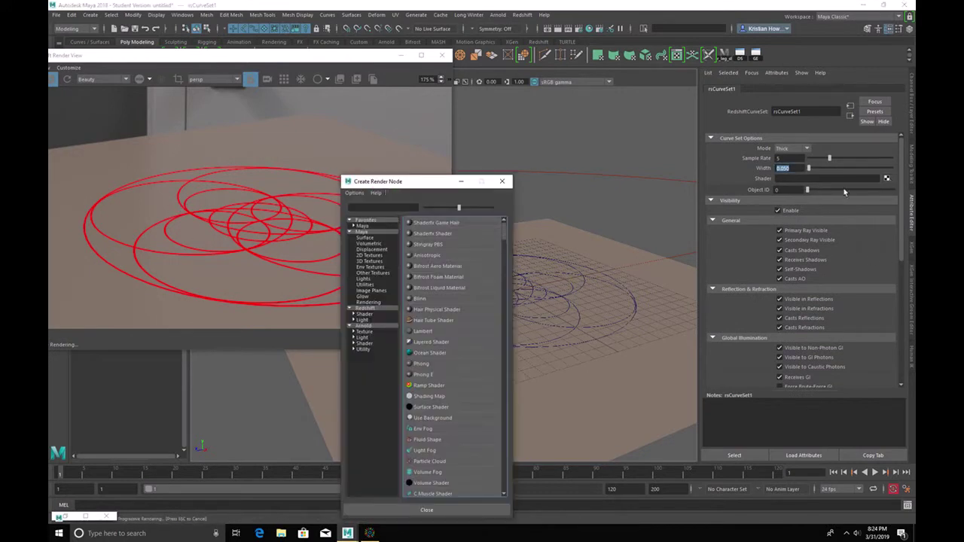
drag(403, 183, 639, 80)
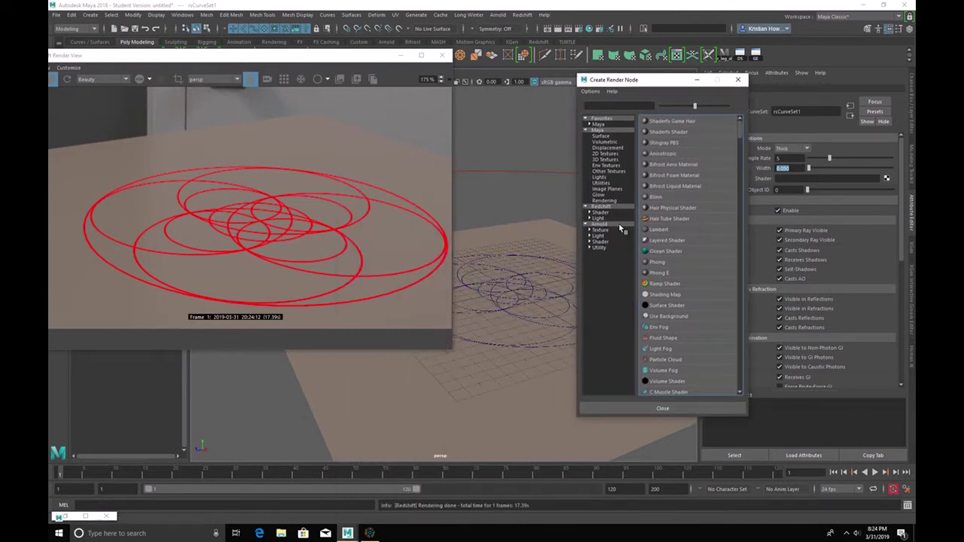
click(590, 213)
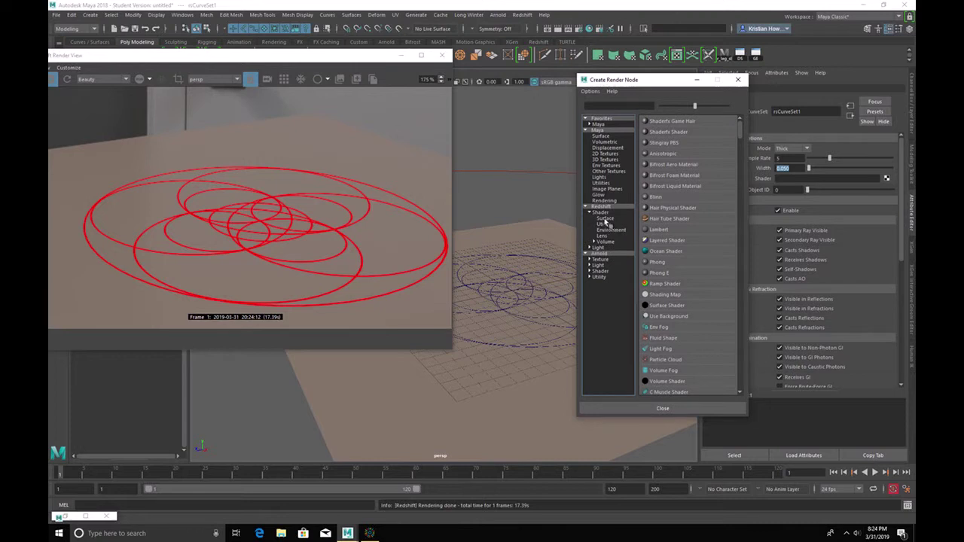
click(605, 218)
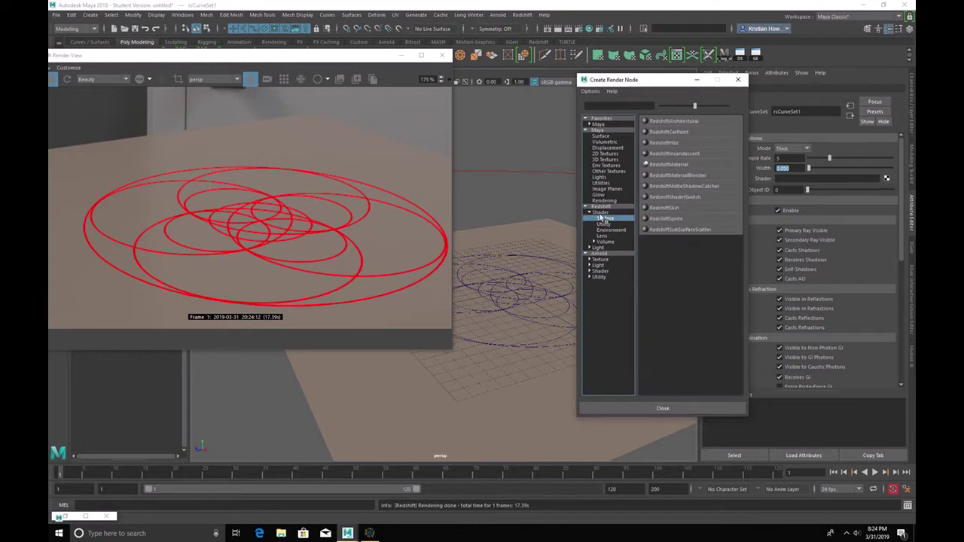
click(709, 186)
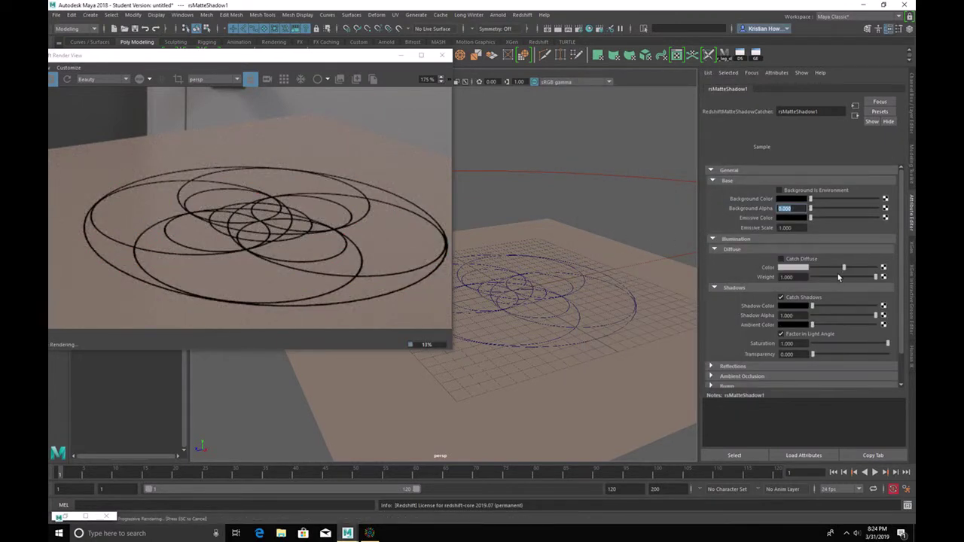
Set the matte shadow catcher's diffuse colour and background colour to white.
drag(844, 267, 876, 267)
drag(833, 199, 907, 206)
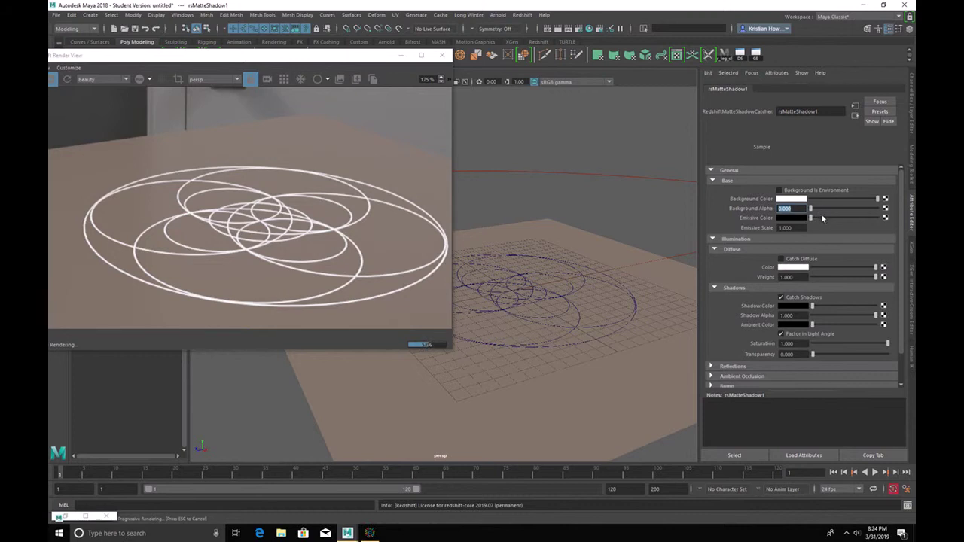
Set the matte shadow catcher's emissive colour to white and its emissive scale to 20.
mouse_move(823, 218)
mouse_down()
mouse_move(848, 219)
mouse_move(837, 218)
mouse_up()
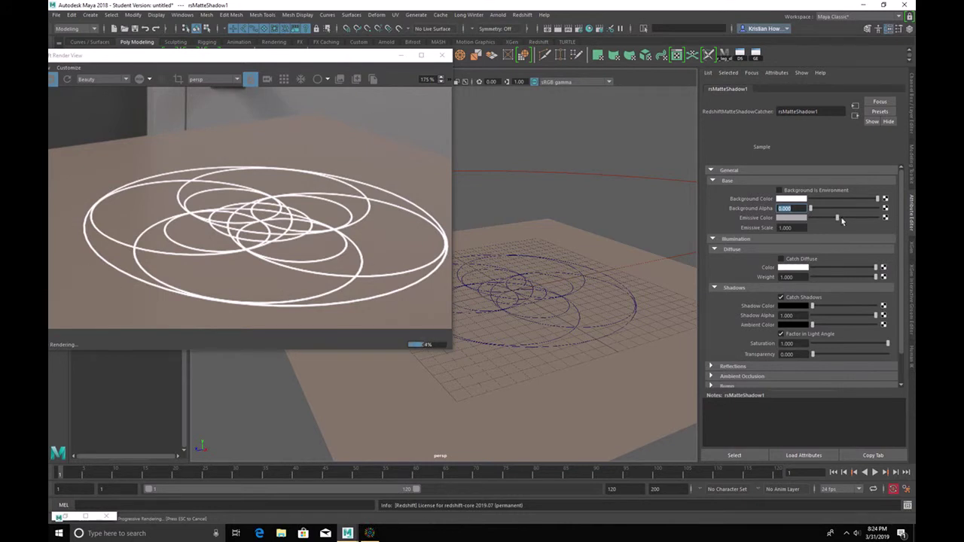
drag(841, 220, 878, 218)
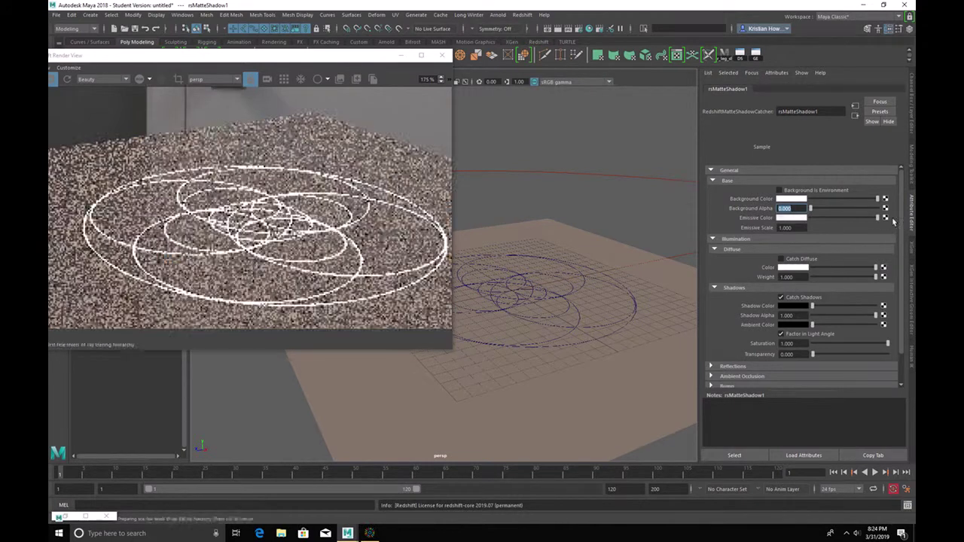
click(797, 227)
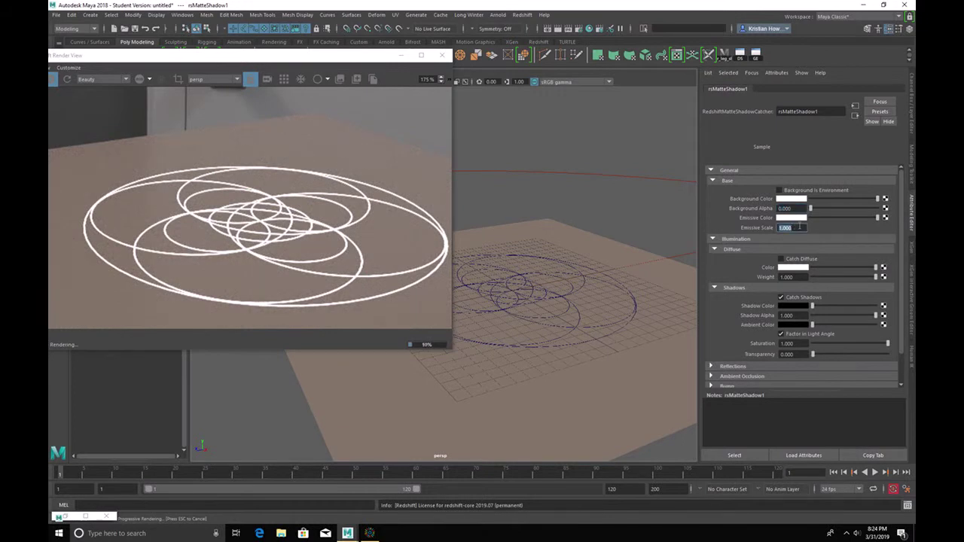
text(10)
key(Return)
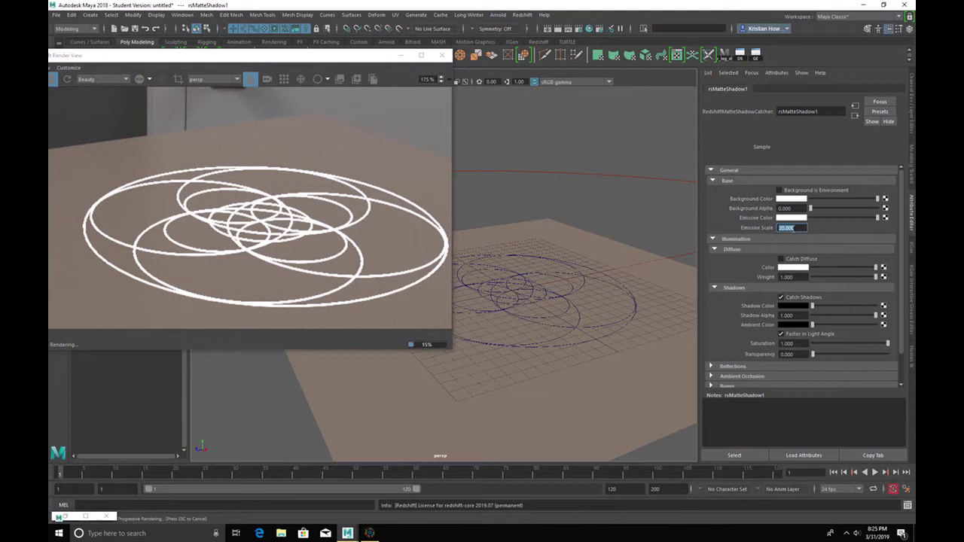
Raise the matte shadow catcher's emissive scale to 500 and check the rendered curves from other angles.
text(500)
key(Return)
drag(824, 218, 911, 199)
alt+right_drag(542, 244, 573, 303)
alt+drag(601, 307, 640, 314)
alt+right_drag(639, 314, 527, 292)
alt+drag(527, 292, 592, 320)
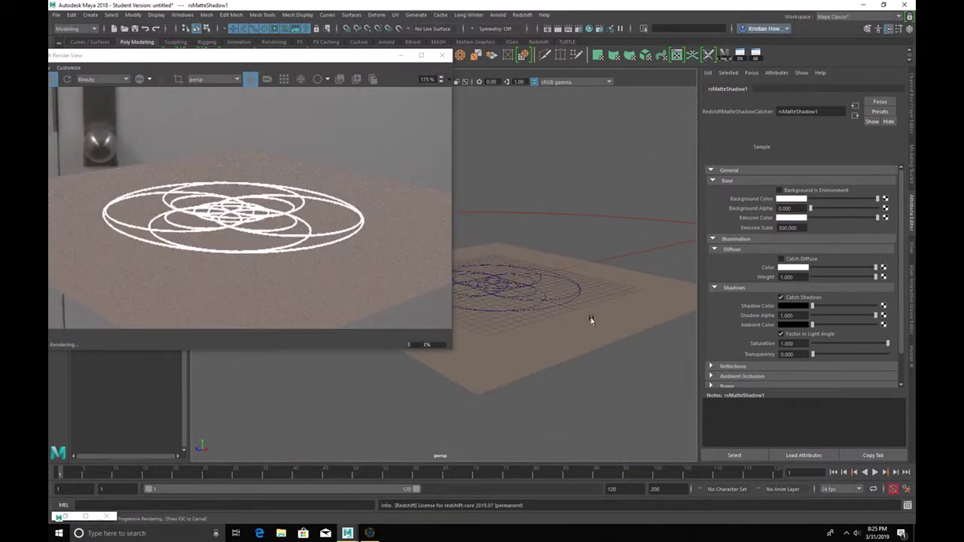
Darken and restore the white emissive colour, try an emissive scale of 5000000, and return the scale to 1.
click(814, 218)
click(876, 218)
drag(778, 227, 793, 232)
text(5000000)
key(Return)
text(5000000)
key(Return)
text(1)
key(Return)
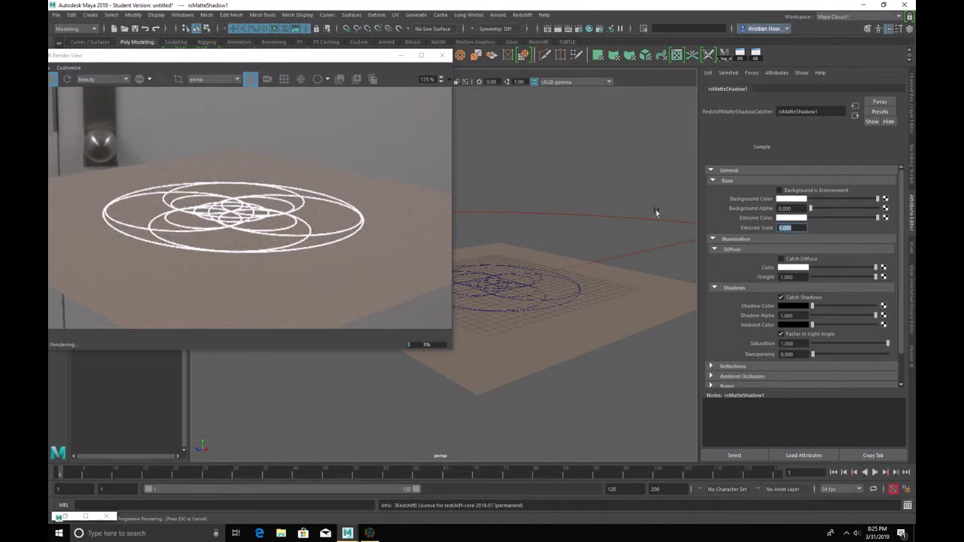
Lower the matte shadow catcher's emissive colour and diffuse colour to grey.
click(827, 218)
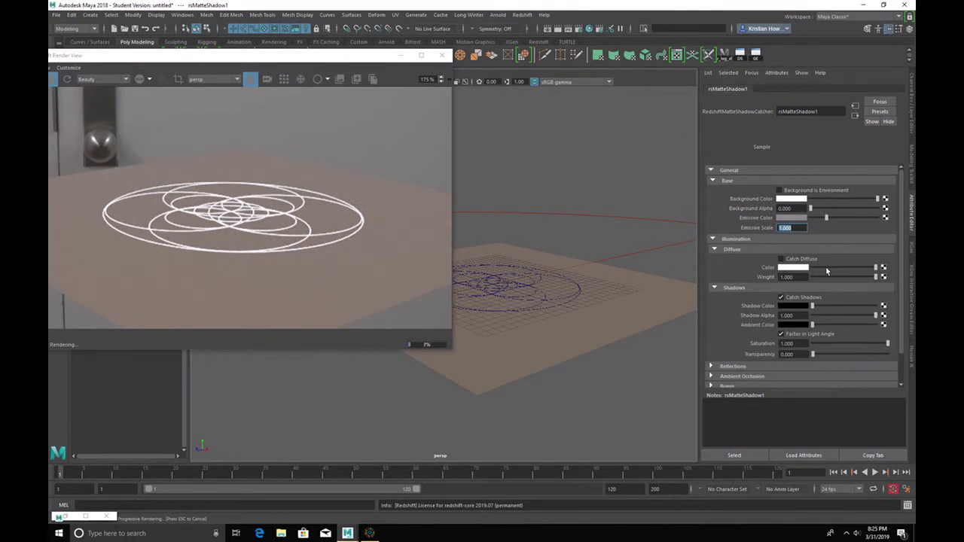
click(827, 268)
alt+right_drag(569, 253, 714, 280)
alt+drag(663, 272, 655, 309)
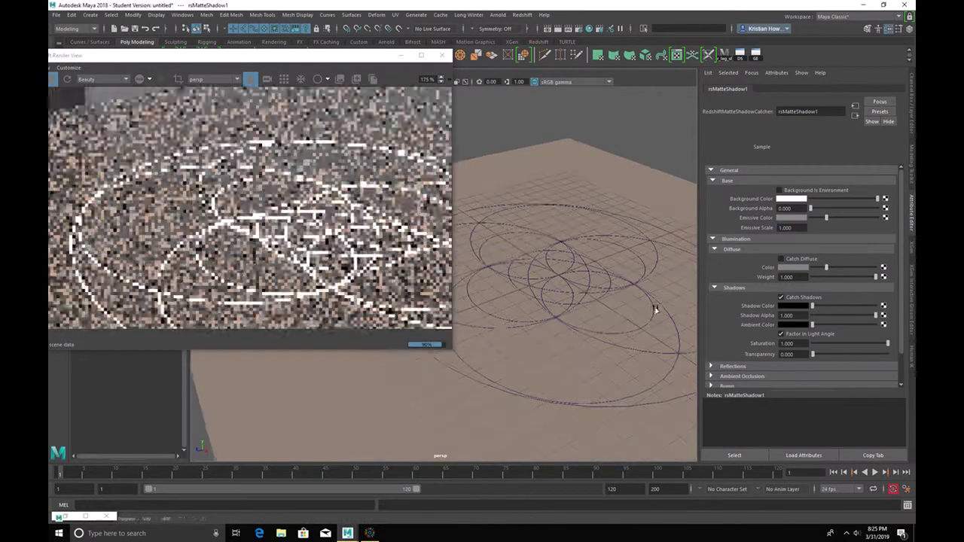
alt+right_drag(580, 271, 441, 243)
alt+drag(614, 257, 557, 352)
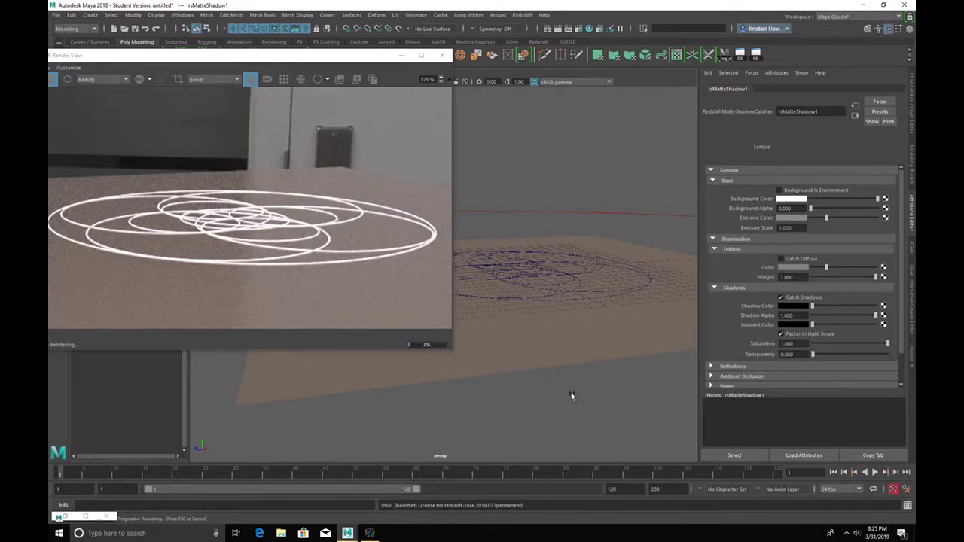
mouse_move(572, 394)
alt+mouse_down()
mouse_move(520, 402)
mouse_move(566, 366)
mouse_move(542, 370)
mouse_move(576, 355)
mouse_move(499, 360)
mouse_move(489, 387)
mouse_move(557, 393)
alt+mouse_up()
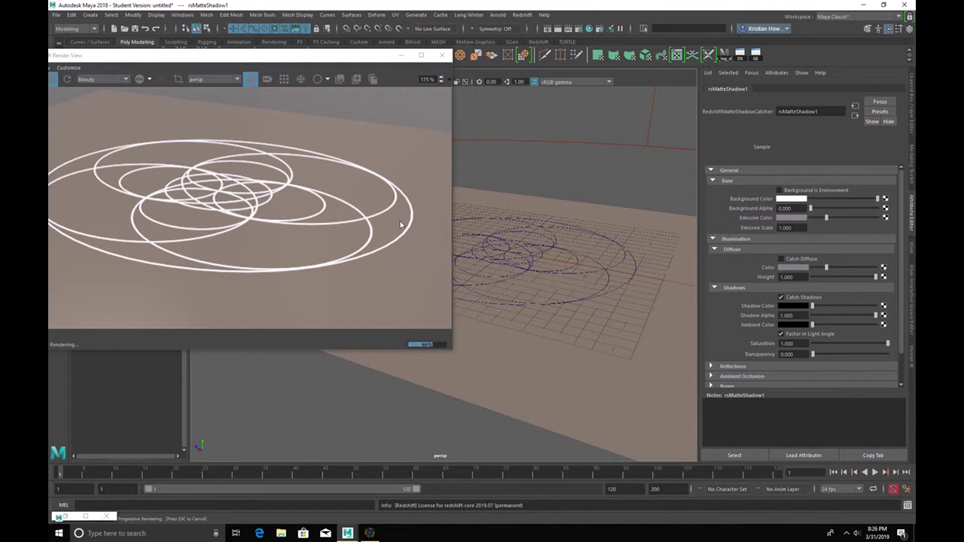
Set the reflection colour of the ground plane's Redshift material to black.
scroll(573, 279, up, 3)
scroll(619, 276, up, 3)
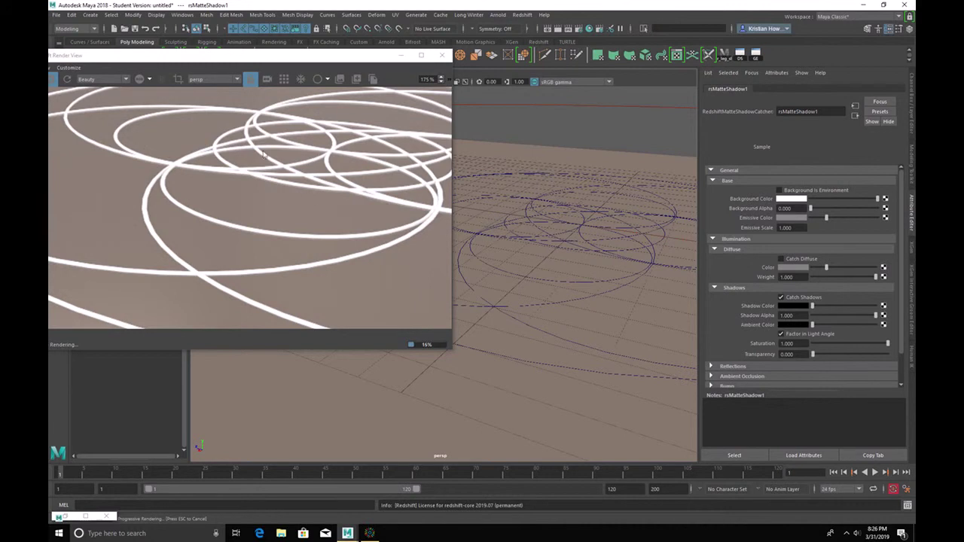
click(461, 431)
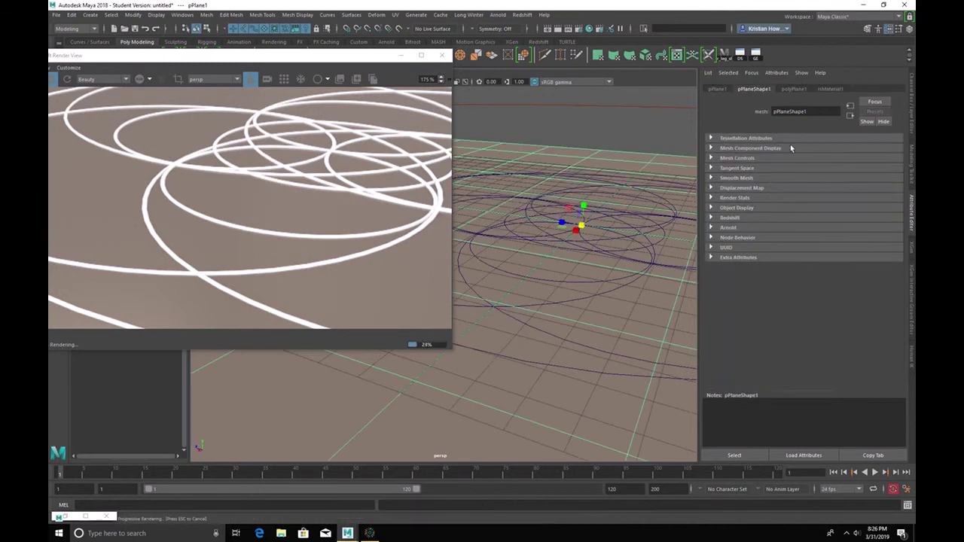
click(828, 88)
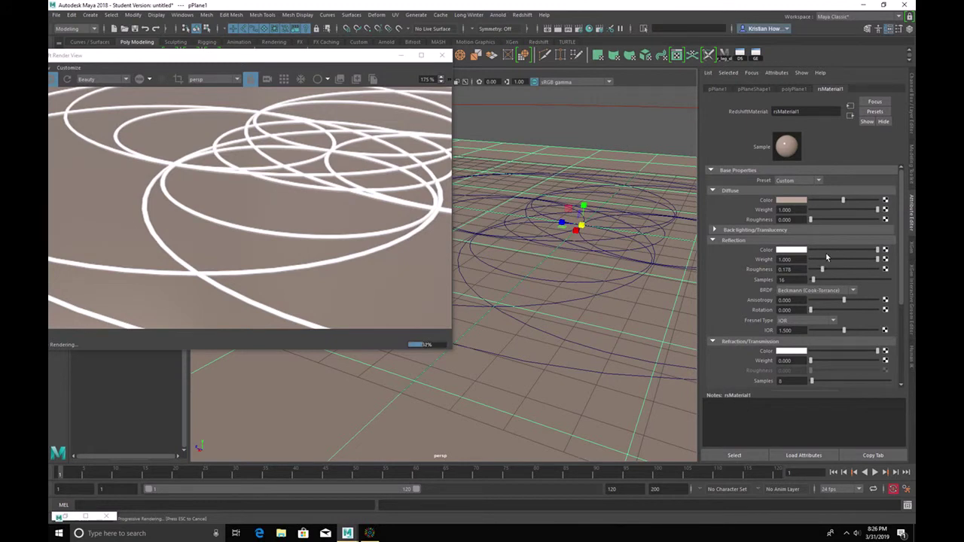
drag(824, 251, 783, 252)
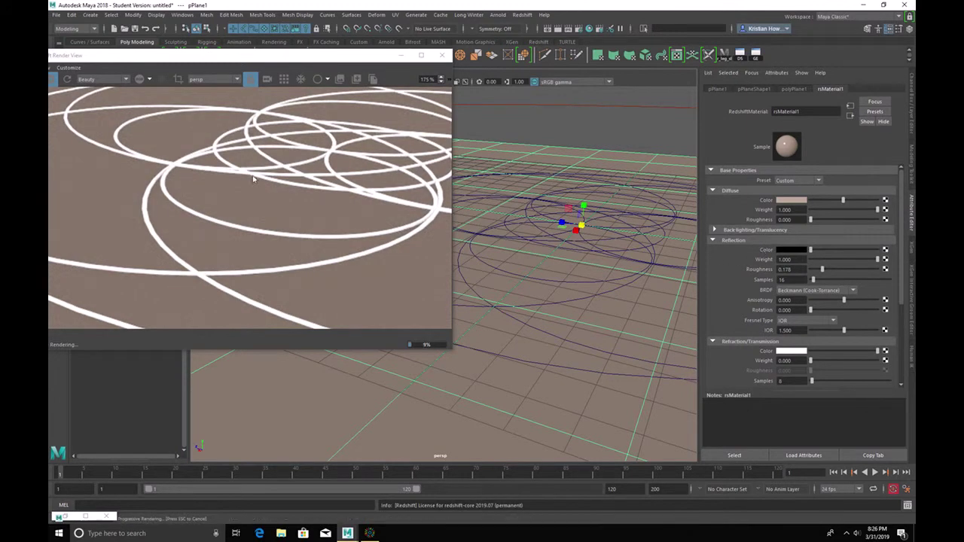
Deselect the ground plane and examine the rendered curves and the non-reflective ground from several angles.
scroll(556, 220, down, 5)
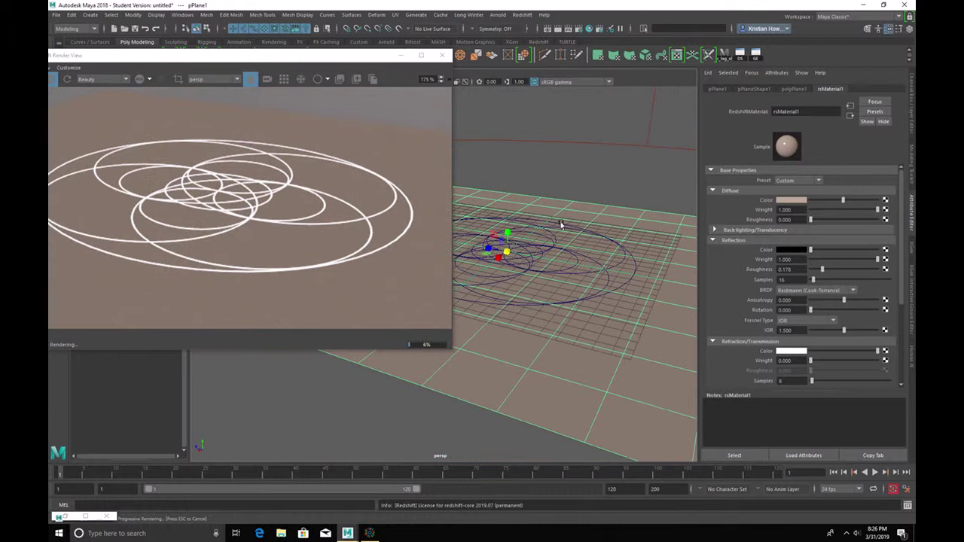
scroll(595, 226, up, 2)
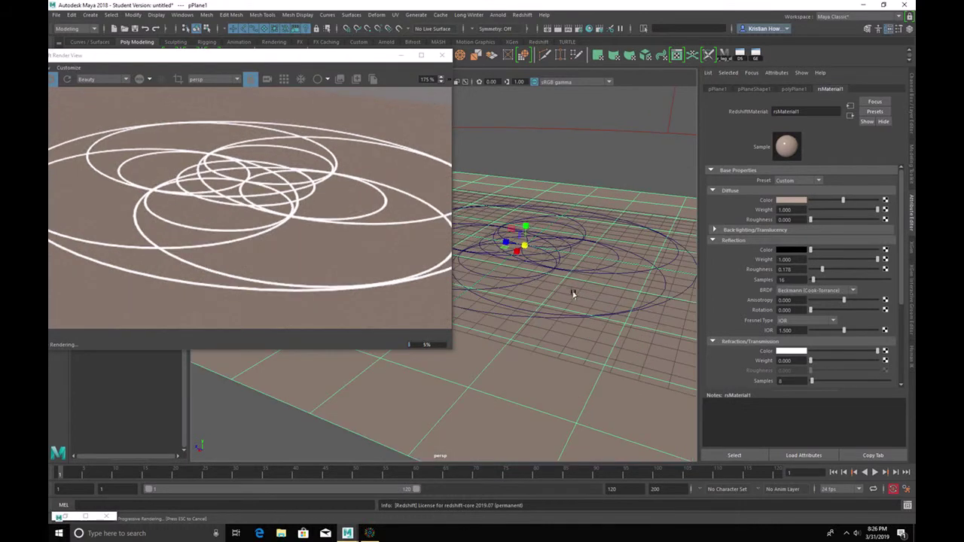
alt+drag(573, 294, 556, 288)
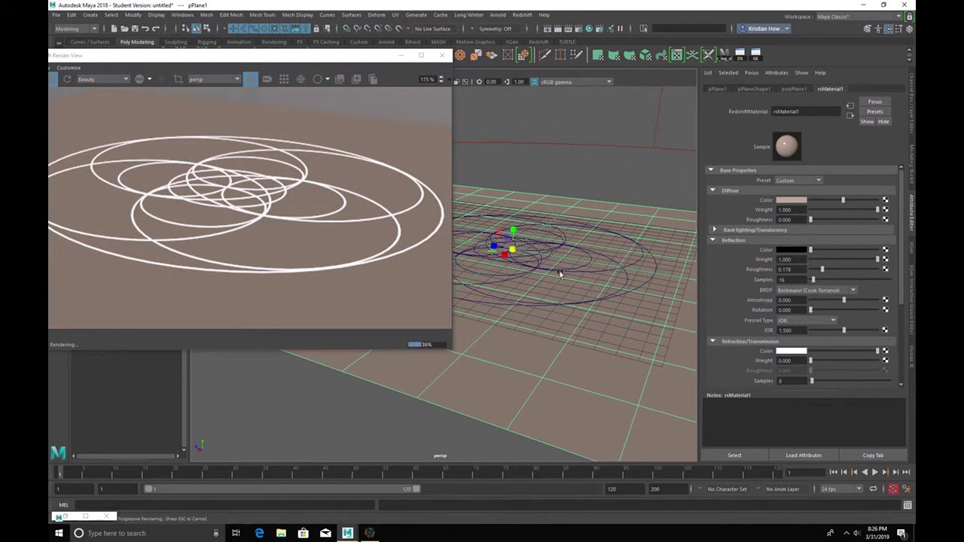
click(620, 195)
alt+drag(620, 197, 558, 219)
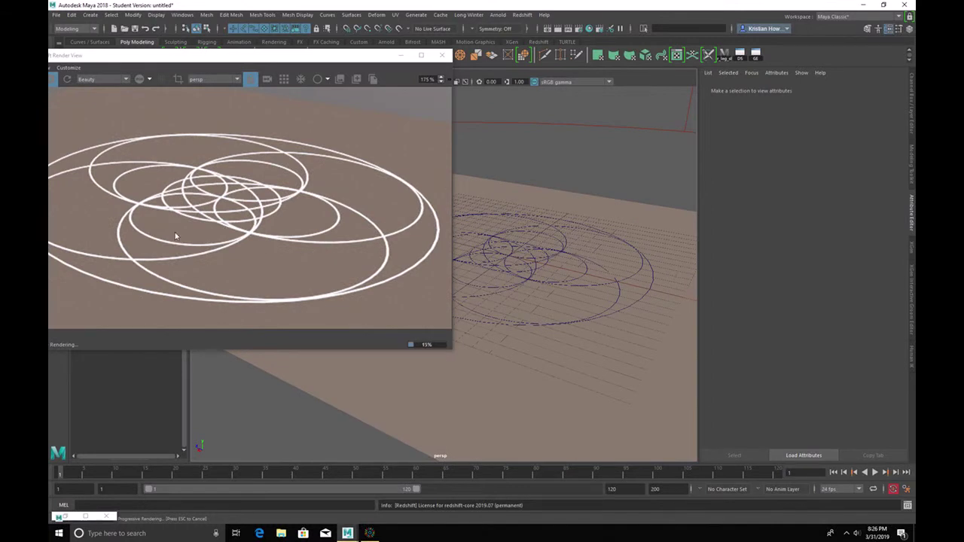
alt+drag(660, 269, 555, 310)
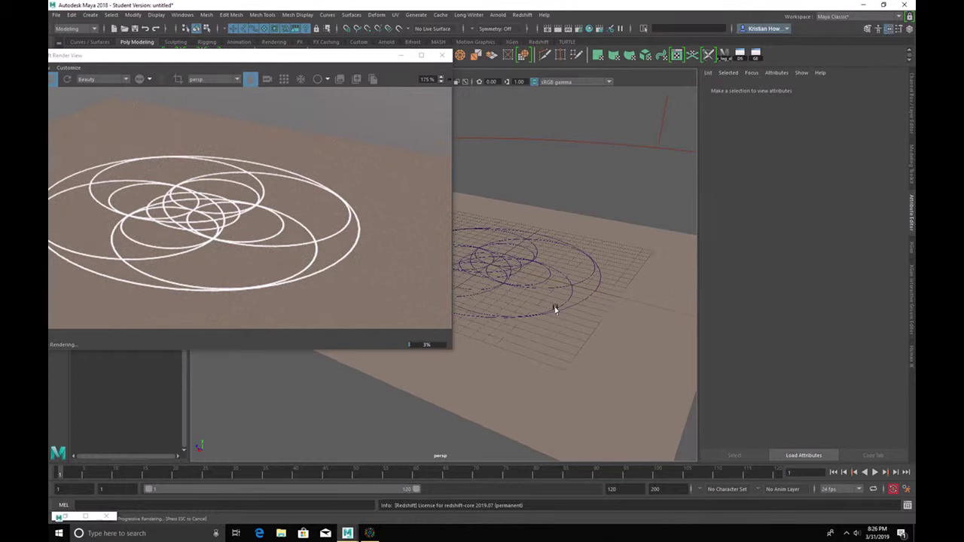
click(369, 533)
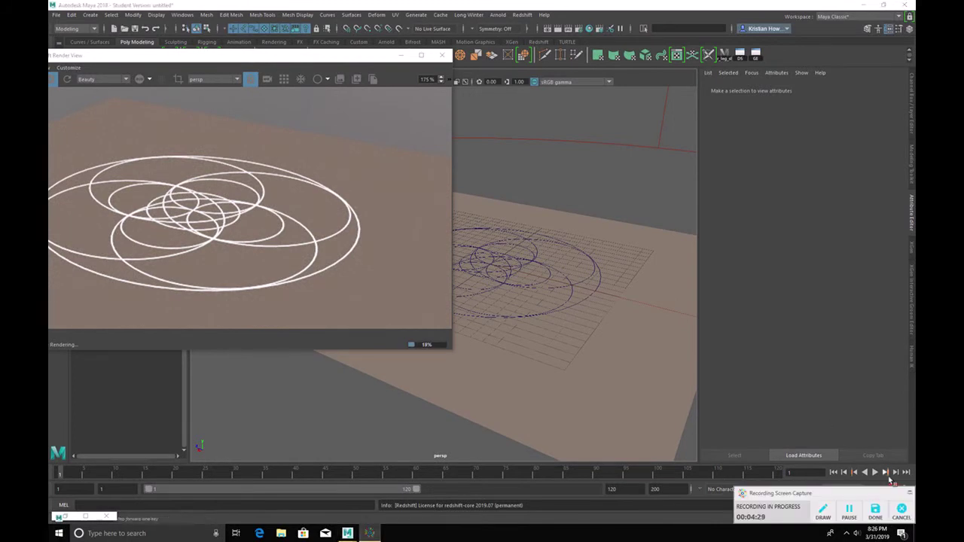